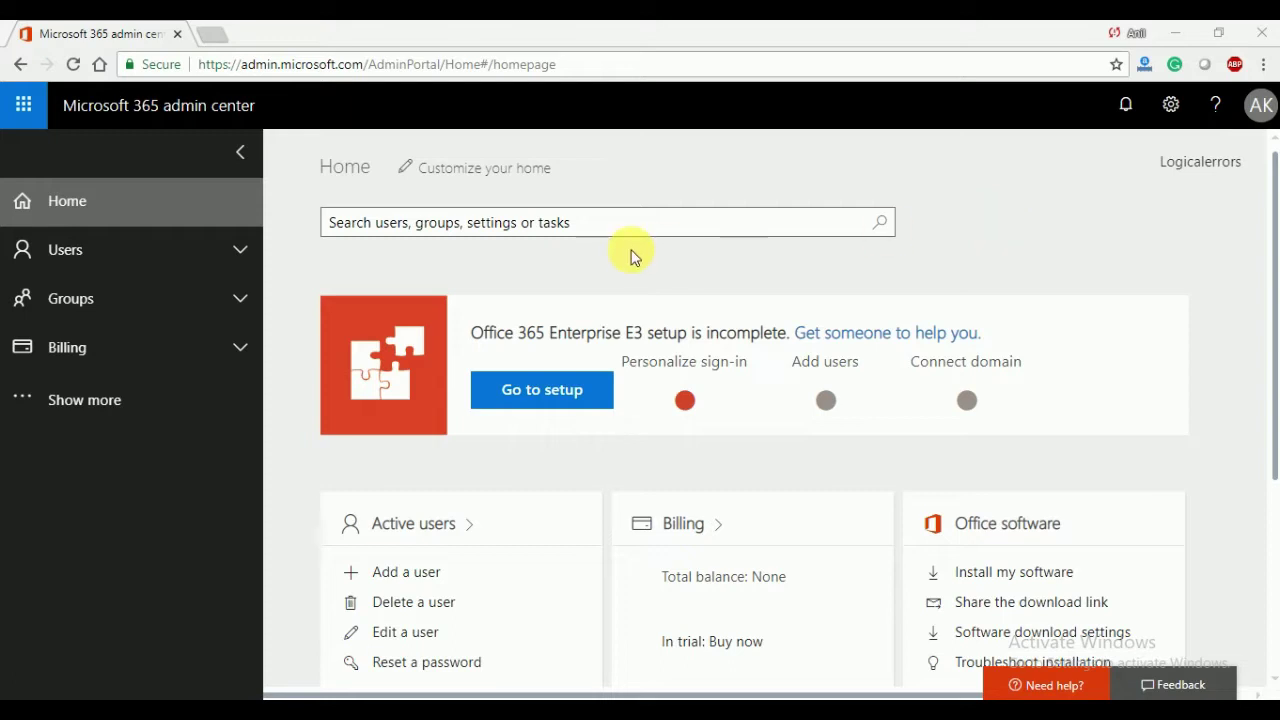
- Open the SharePoint admin center from the Admin centers list in the navigation
click(110, 400)
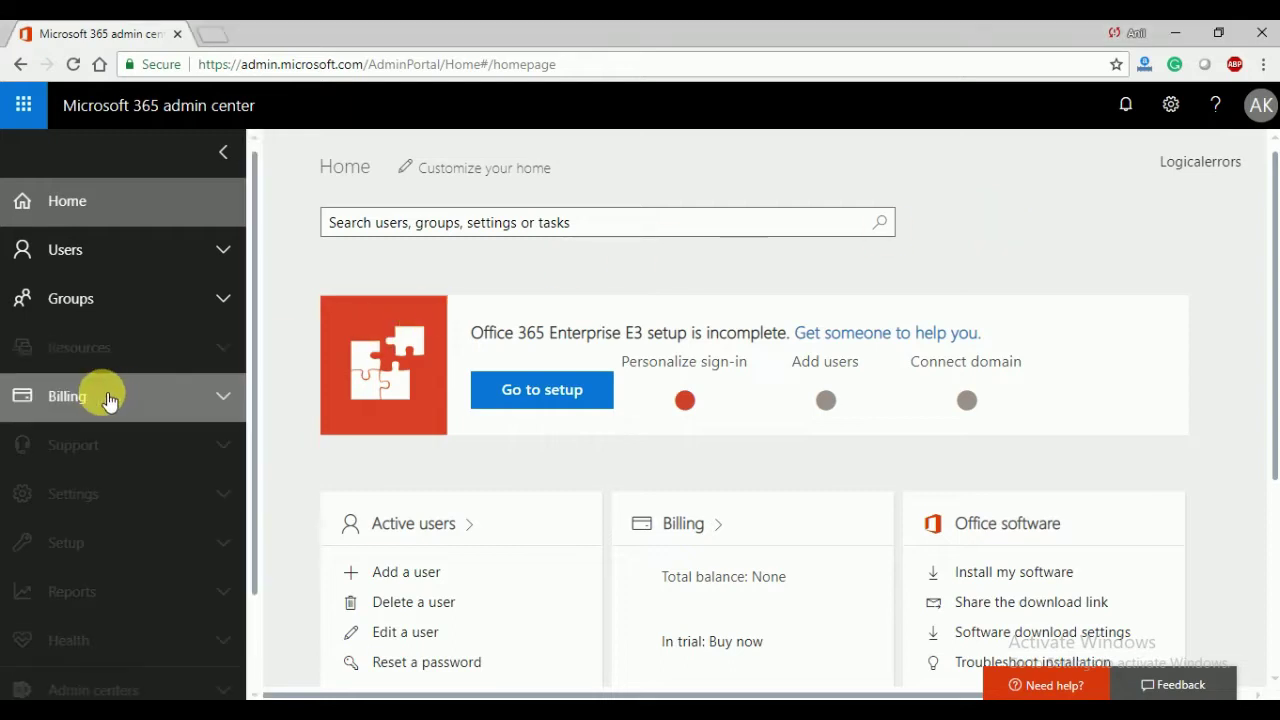
scroll(255, 415, down, 2)
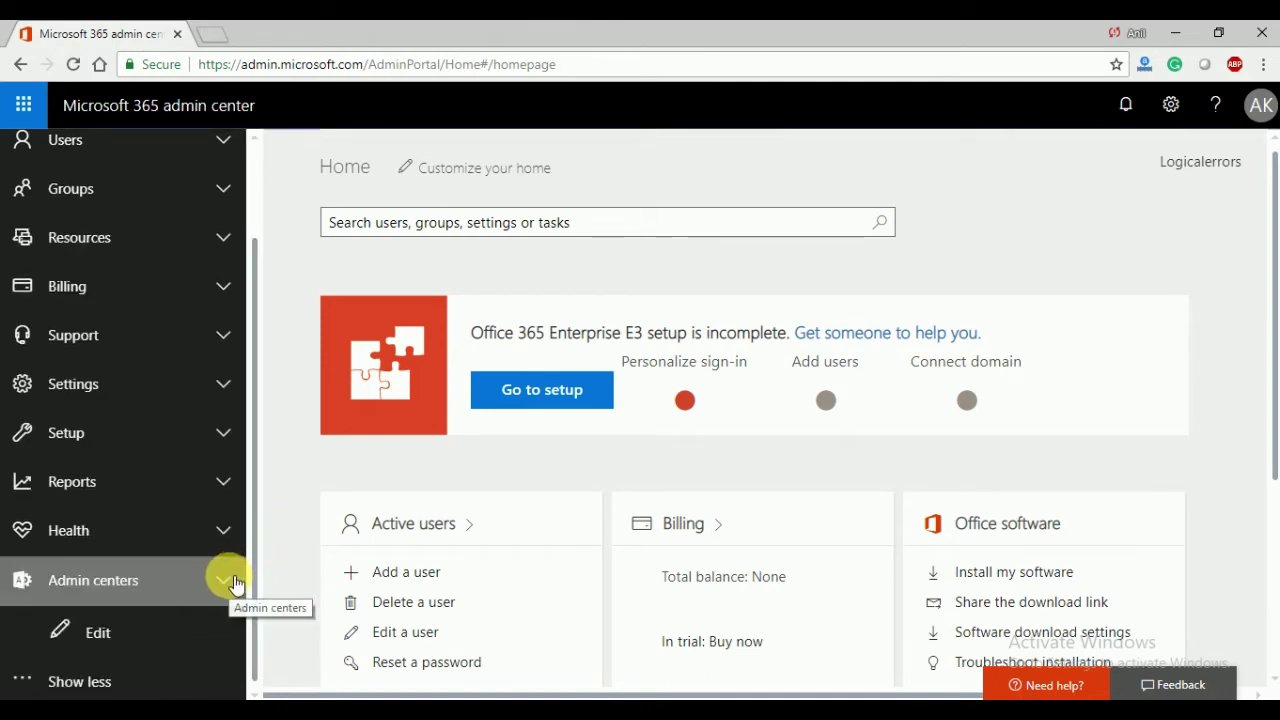
click(236, 583)
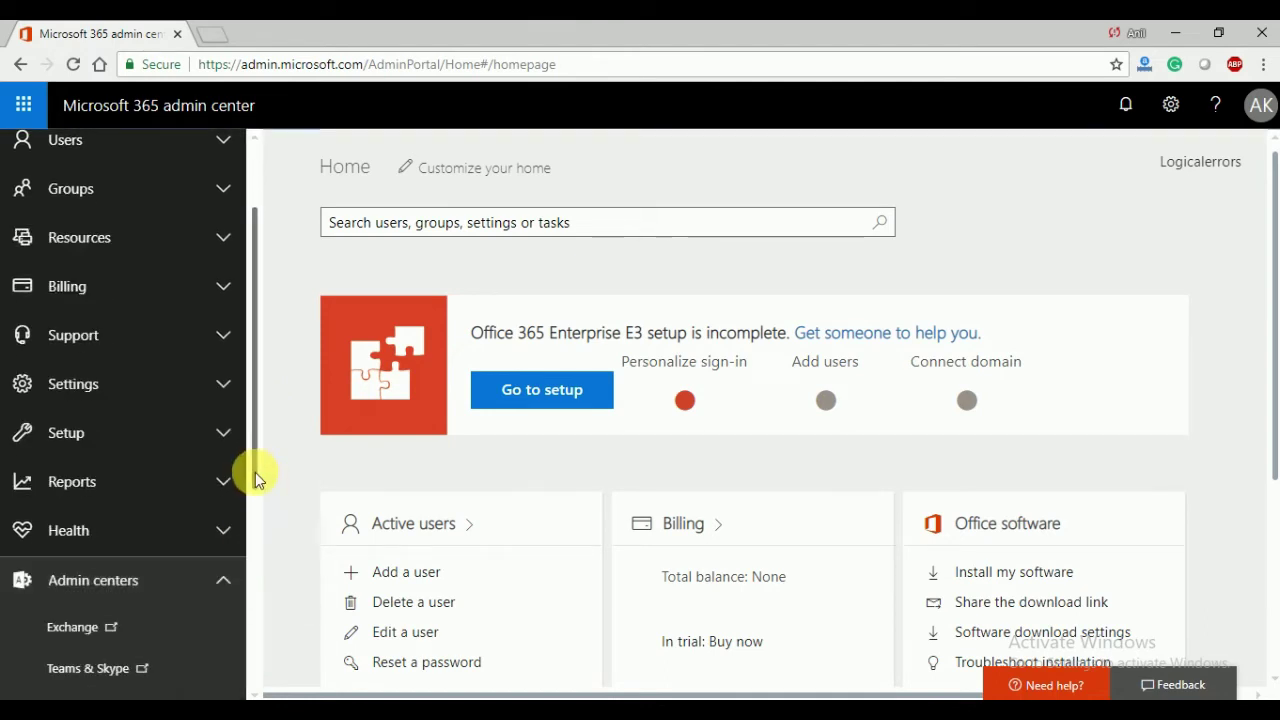
drag(255, 471, 256, 612)
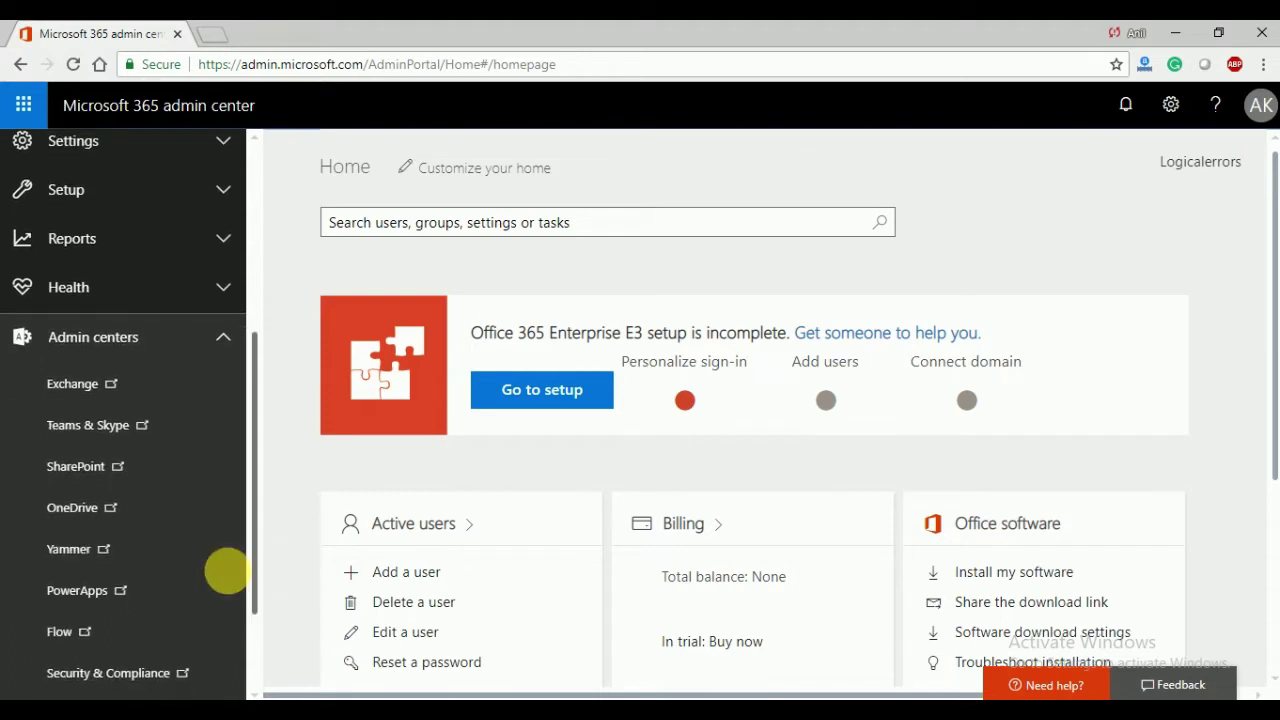
click(122, 470)
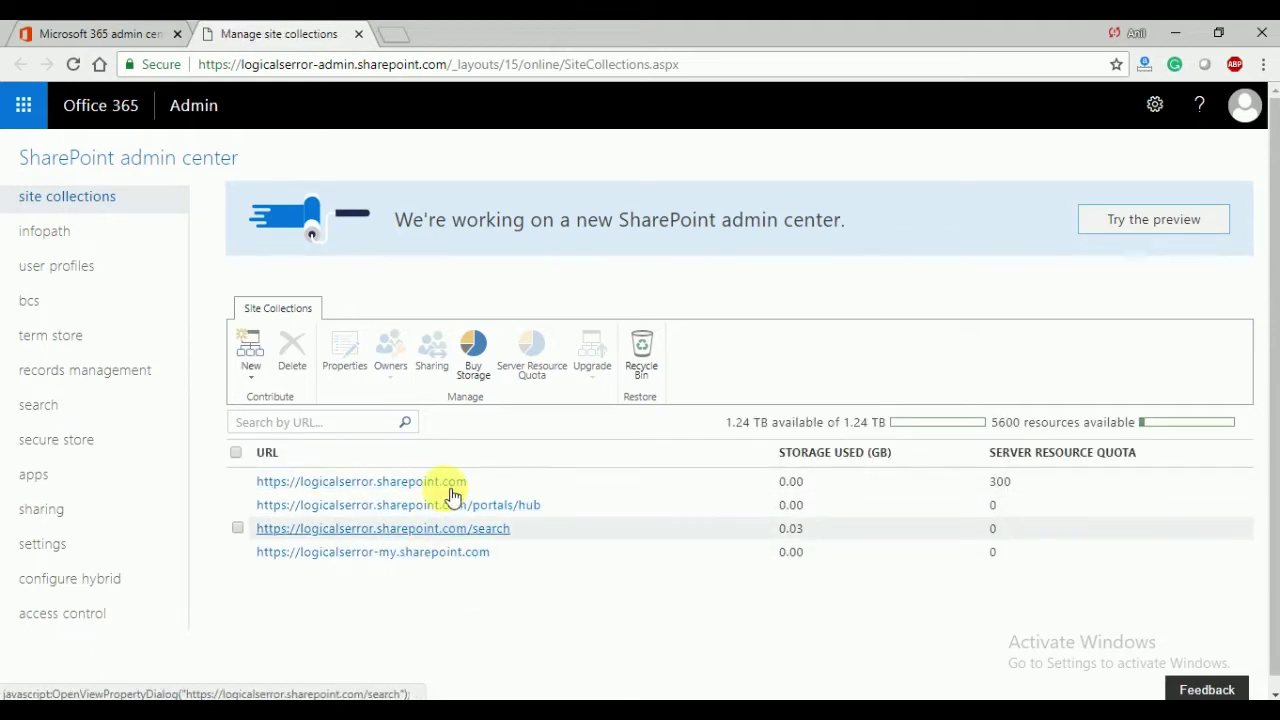
- Choose New > Private Site Collection on the Site Collections ribbon
click(254, 377)
click(264, 402)
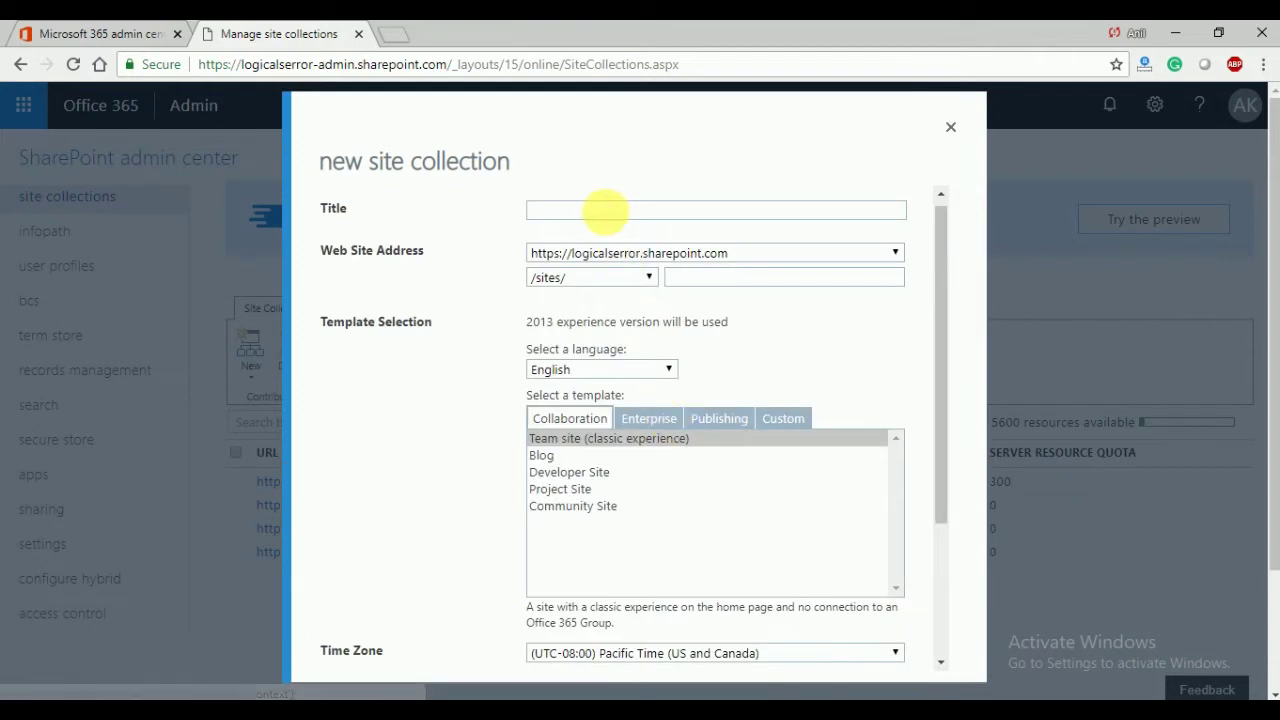
- Title the site 'Subscrine My Channel Tips By Anil', URL /sites/Tips By Anil, template Team site (classic experience)
click(606, 211)
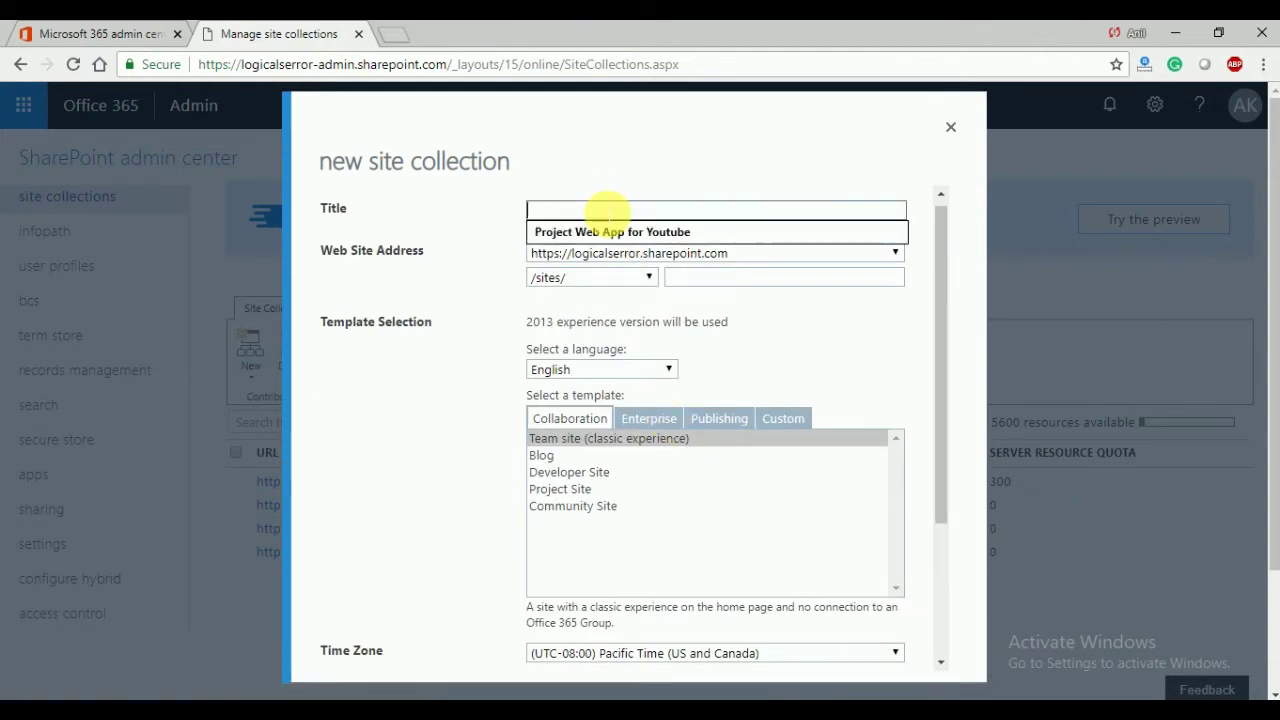
text(S)
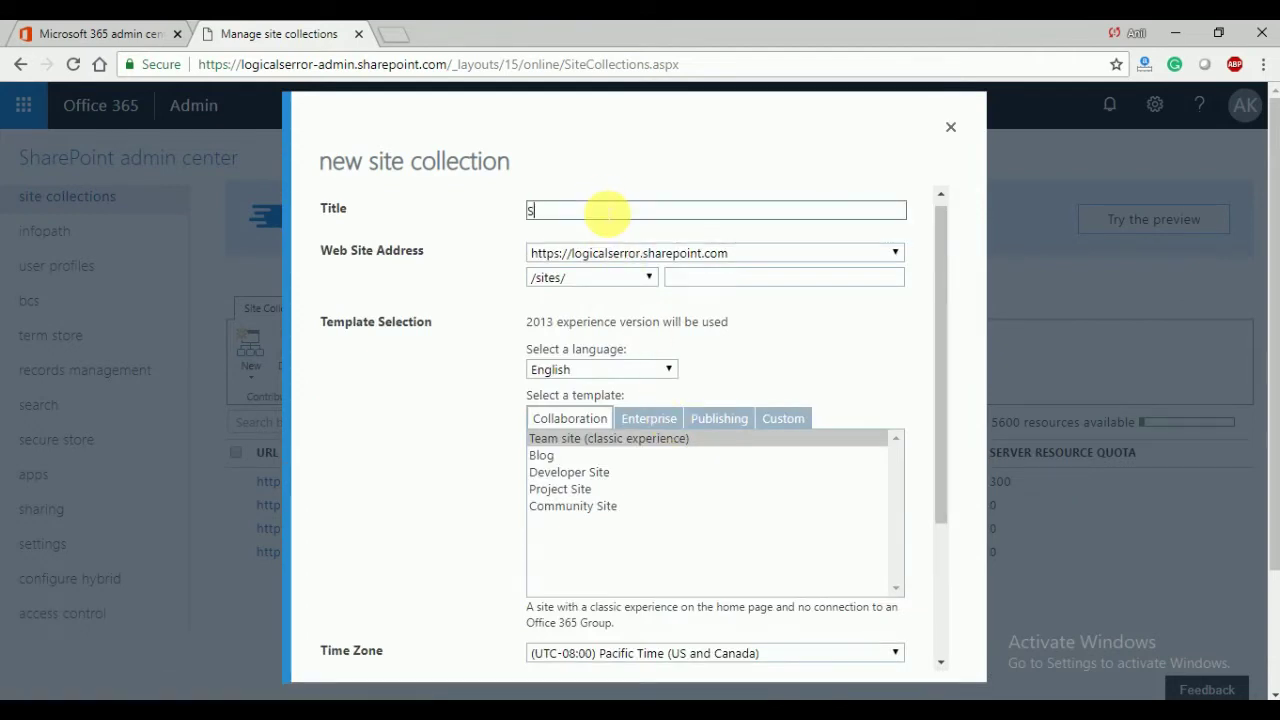
text(ubscrin)
text(e My)
text( C)
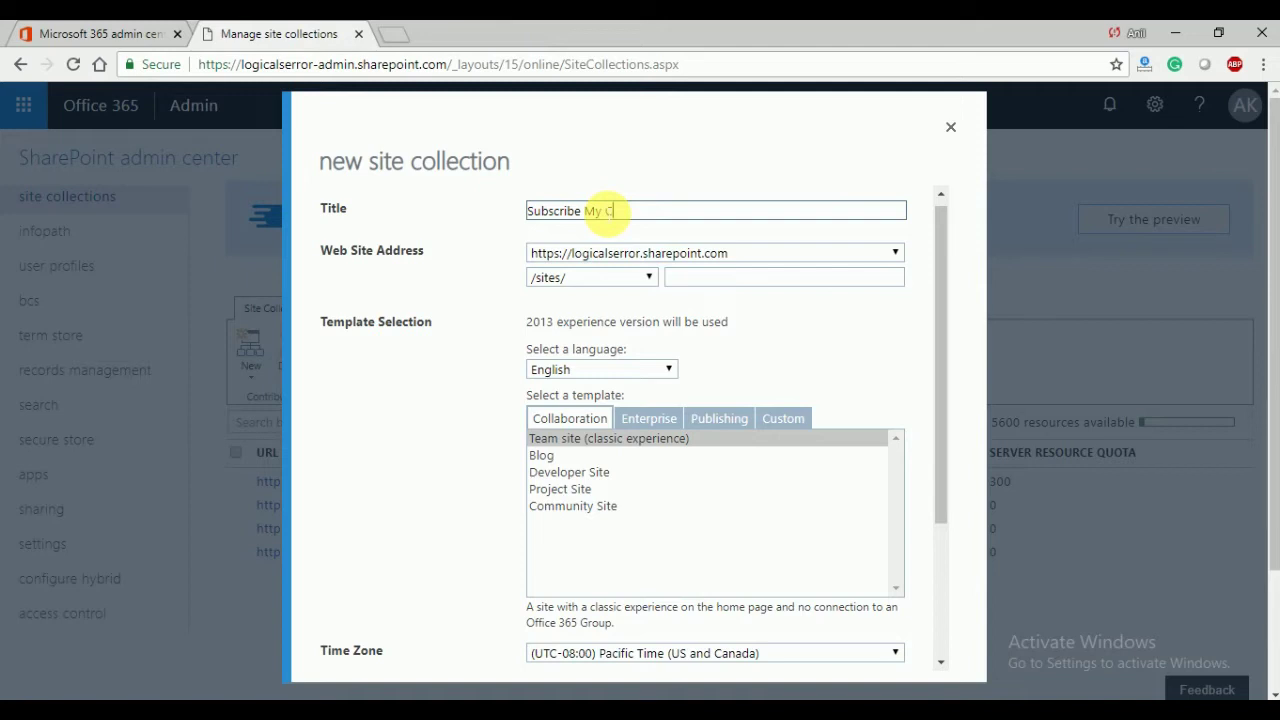
text(hannel Tips By Anil)
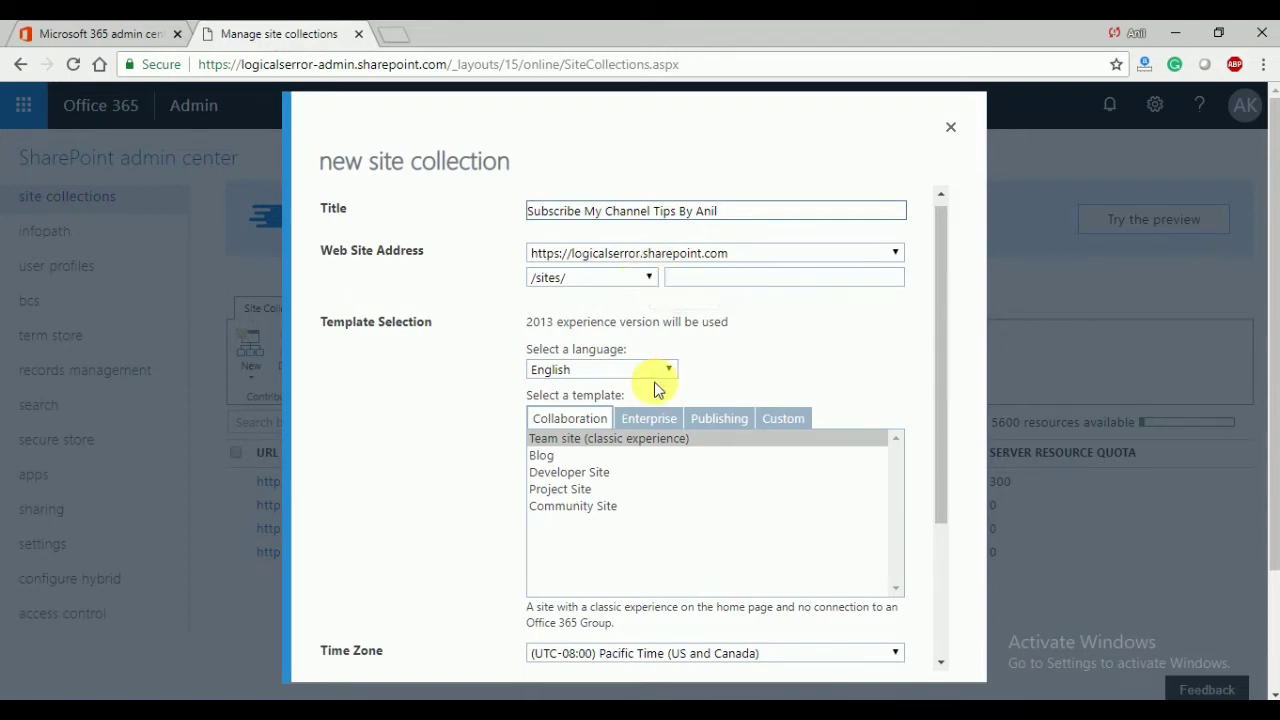
click(706, 284)
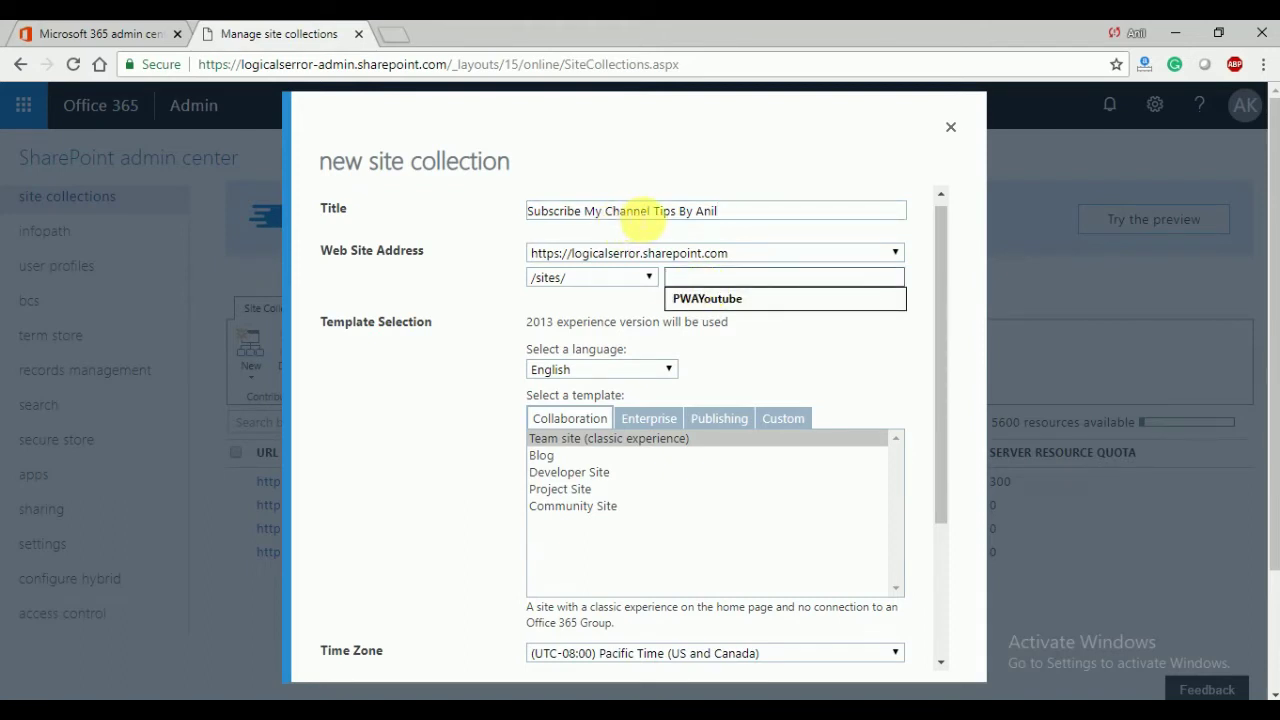
drag(654, 211, 740, 210)
key(ctrl+c)
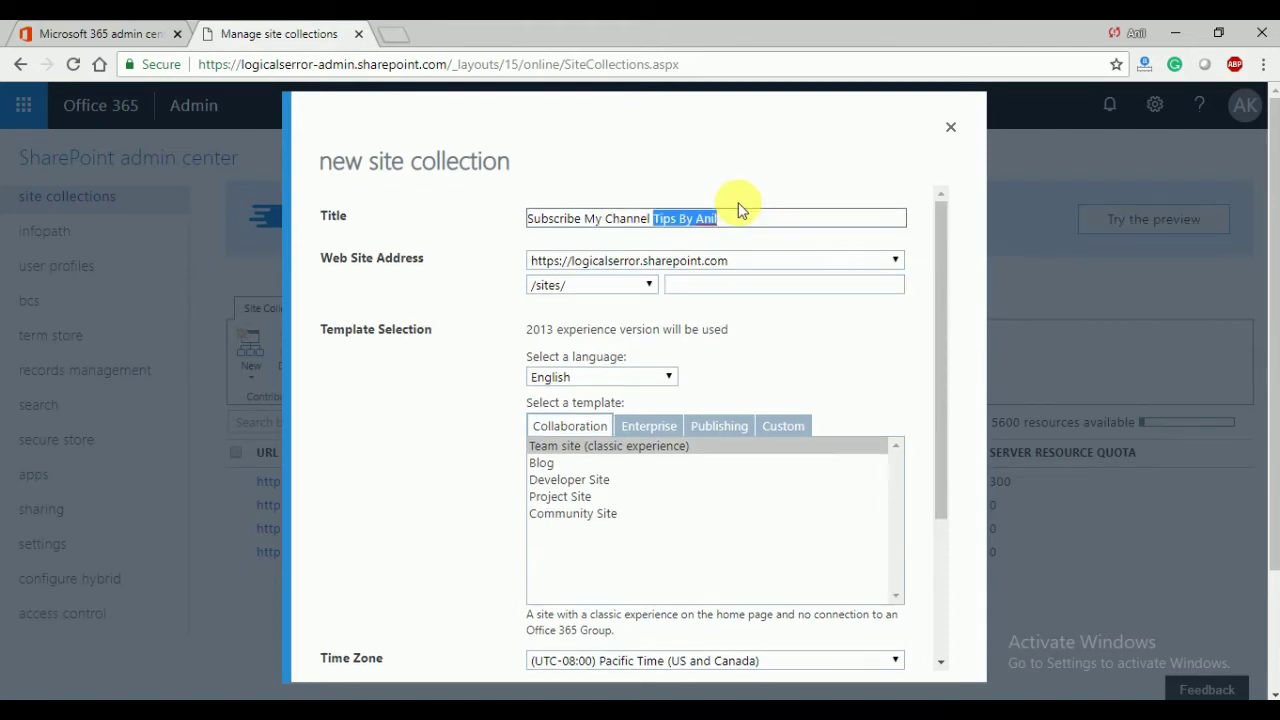
click(750, 285)
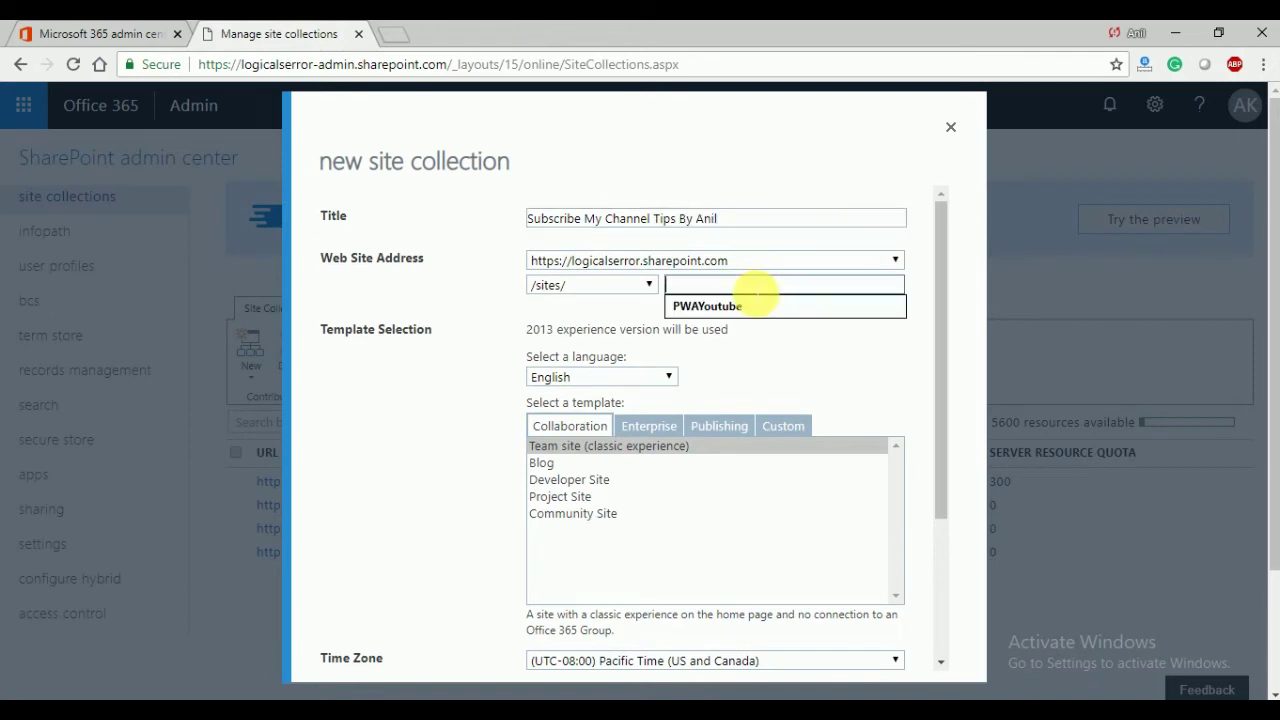
key(ctrl+v)
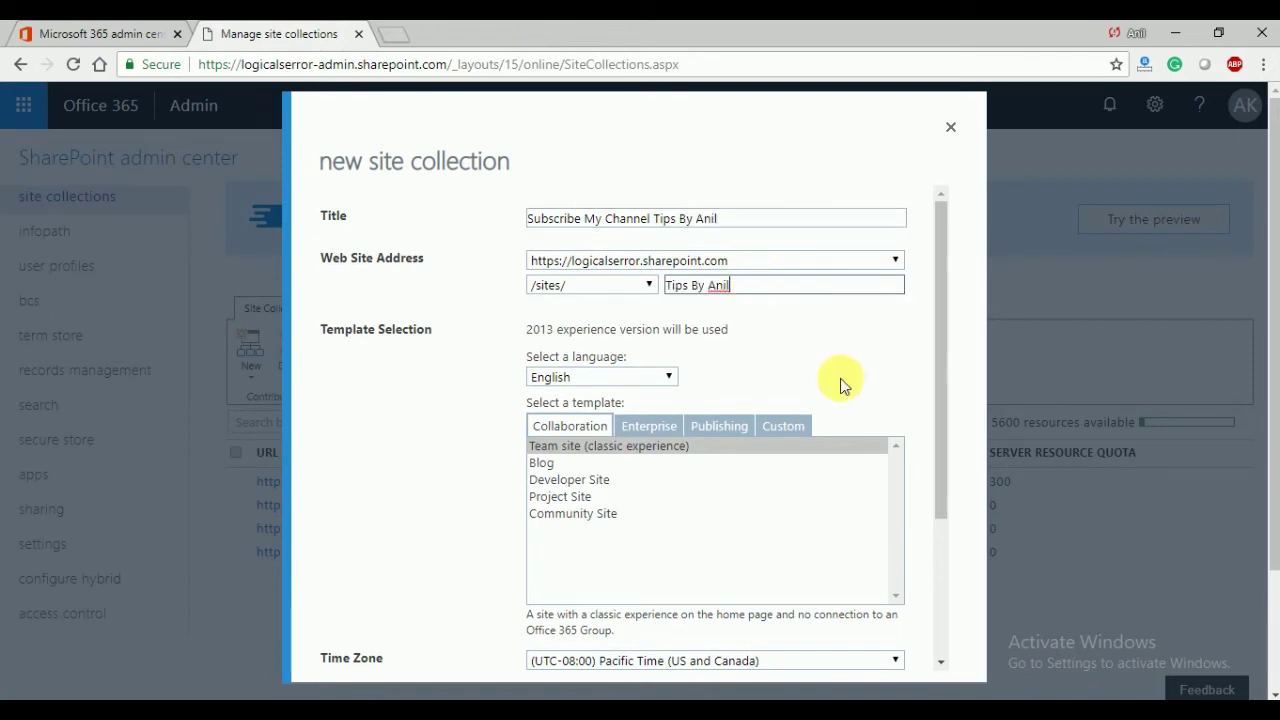
click(573, 450)
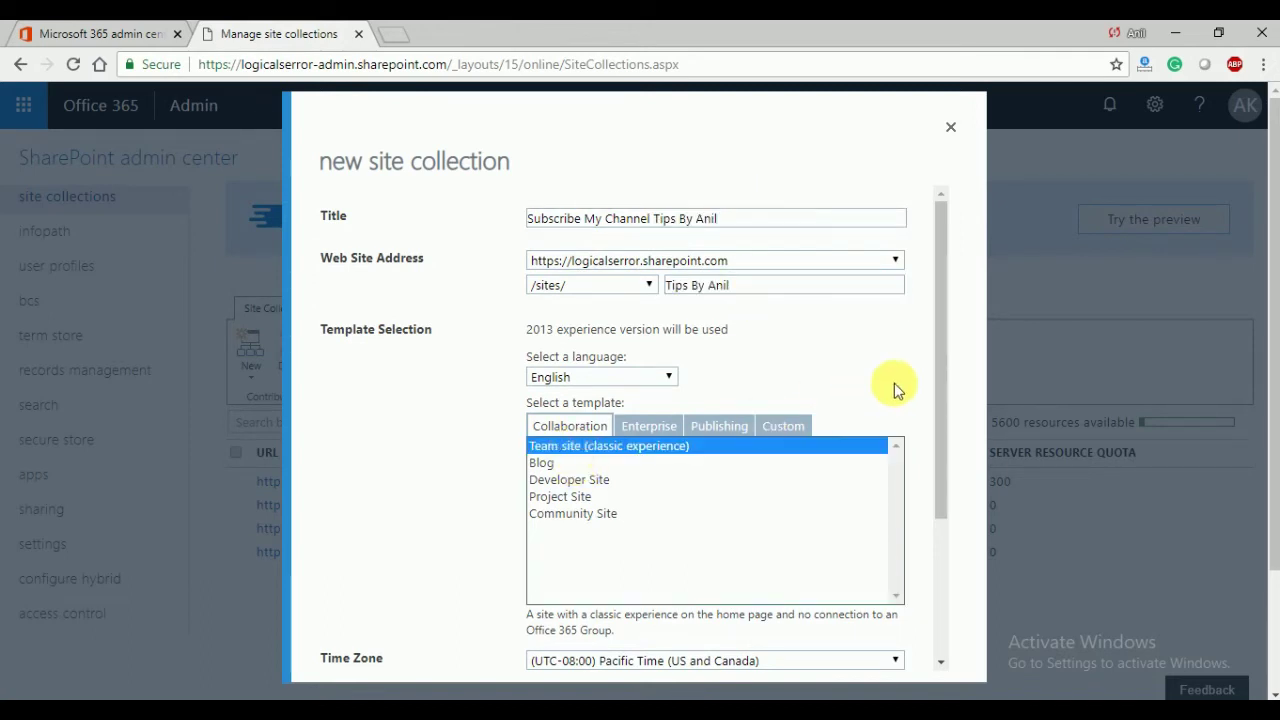
drag(936, 373, 946, 534)
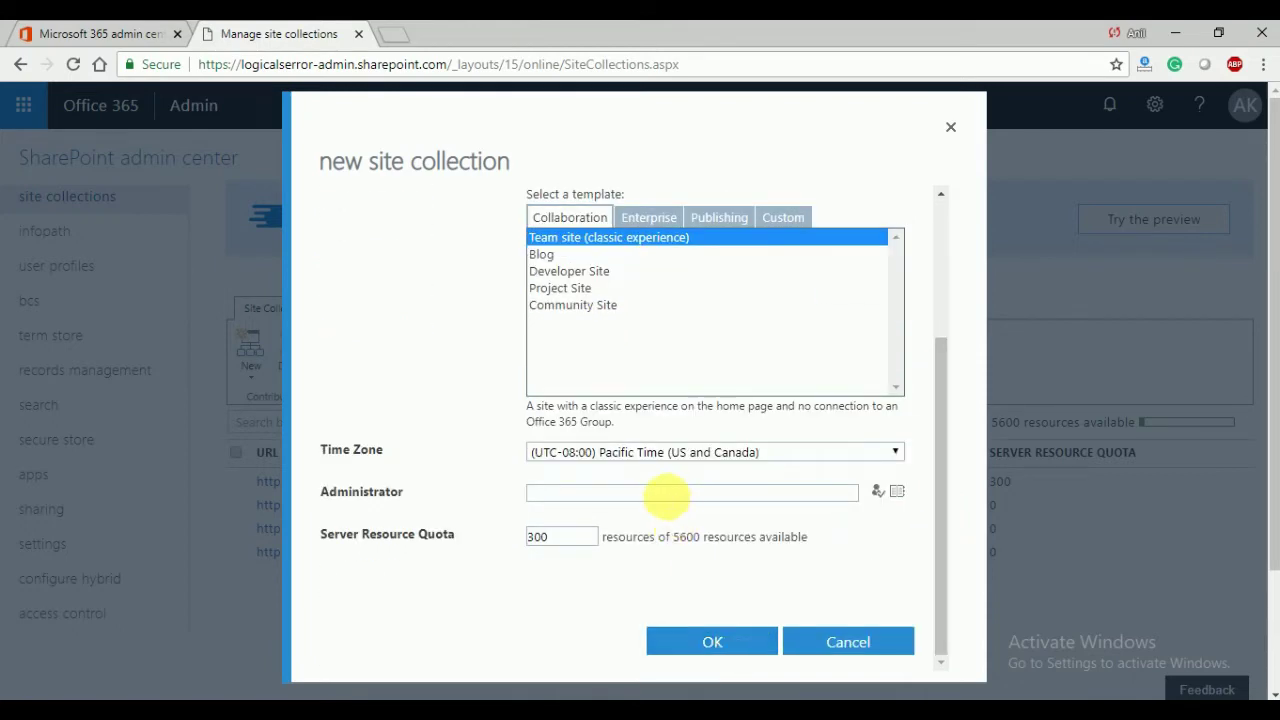
click(668, 494)
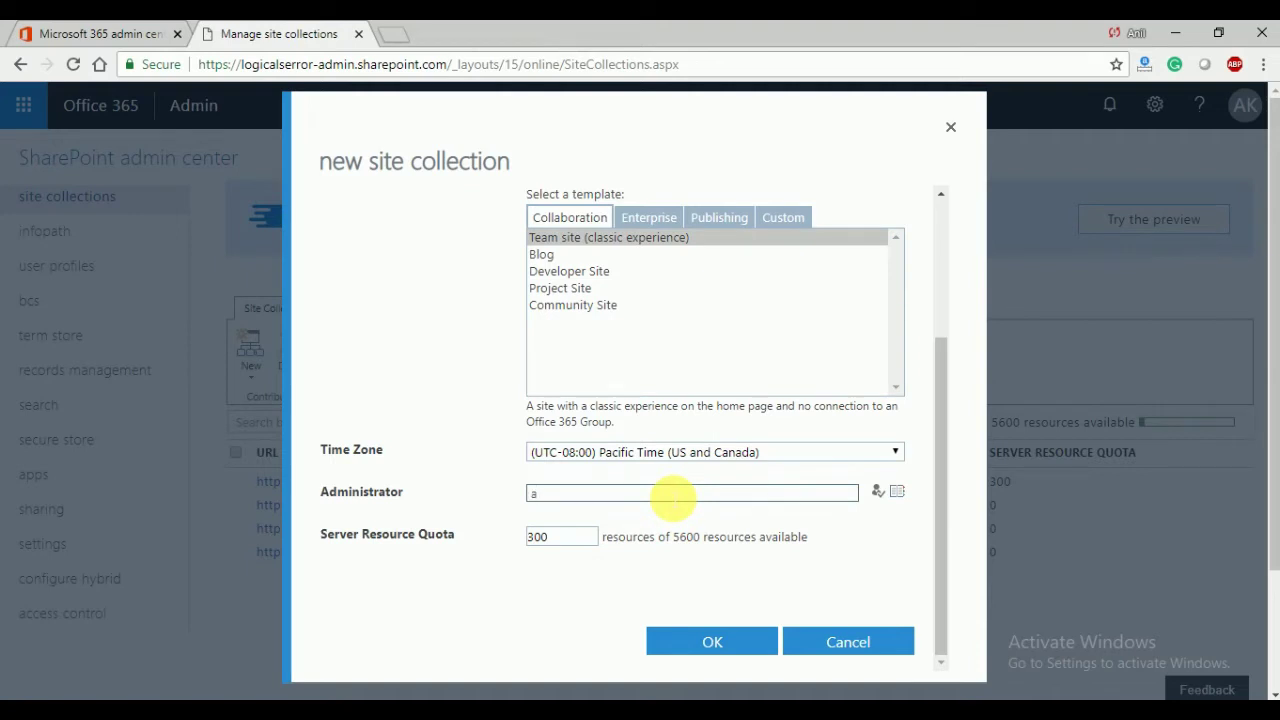
text(anil)
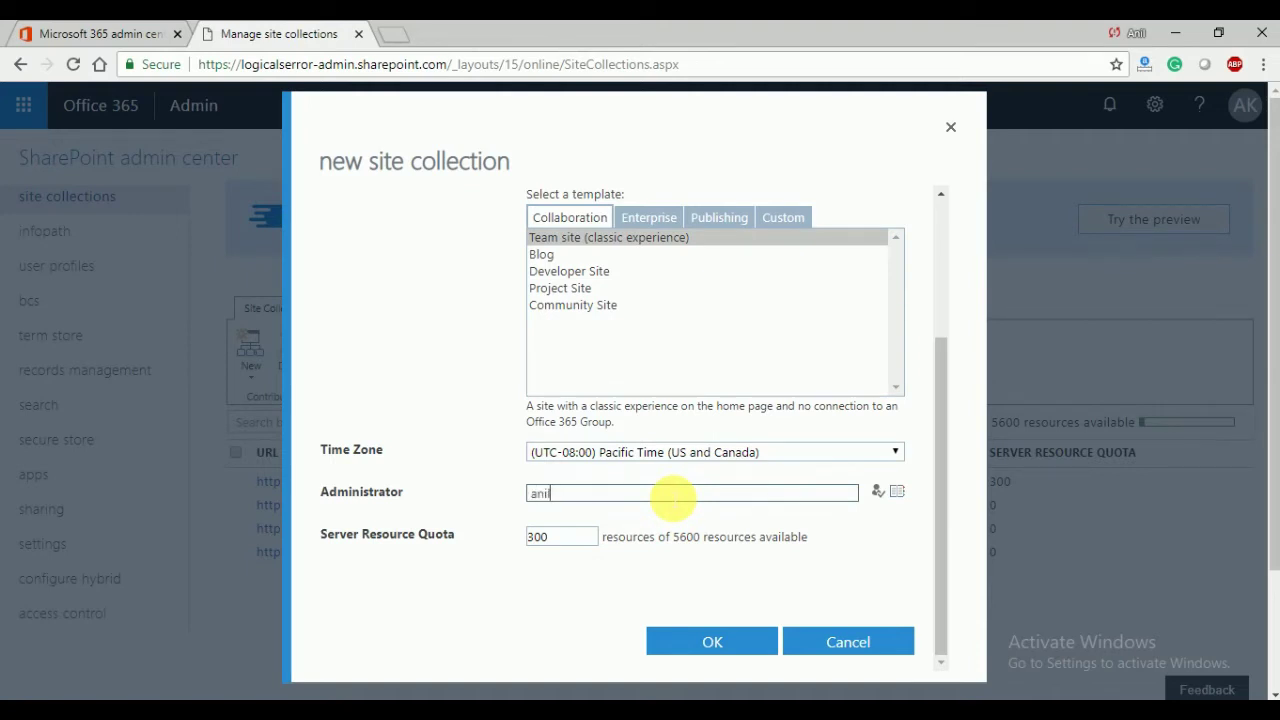
click(903, 494)
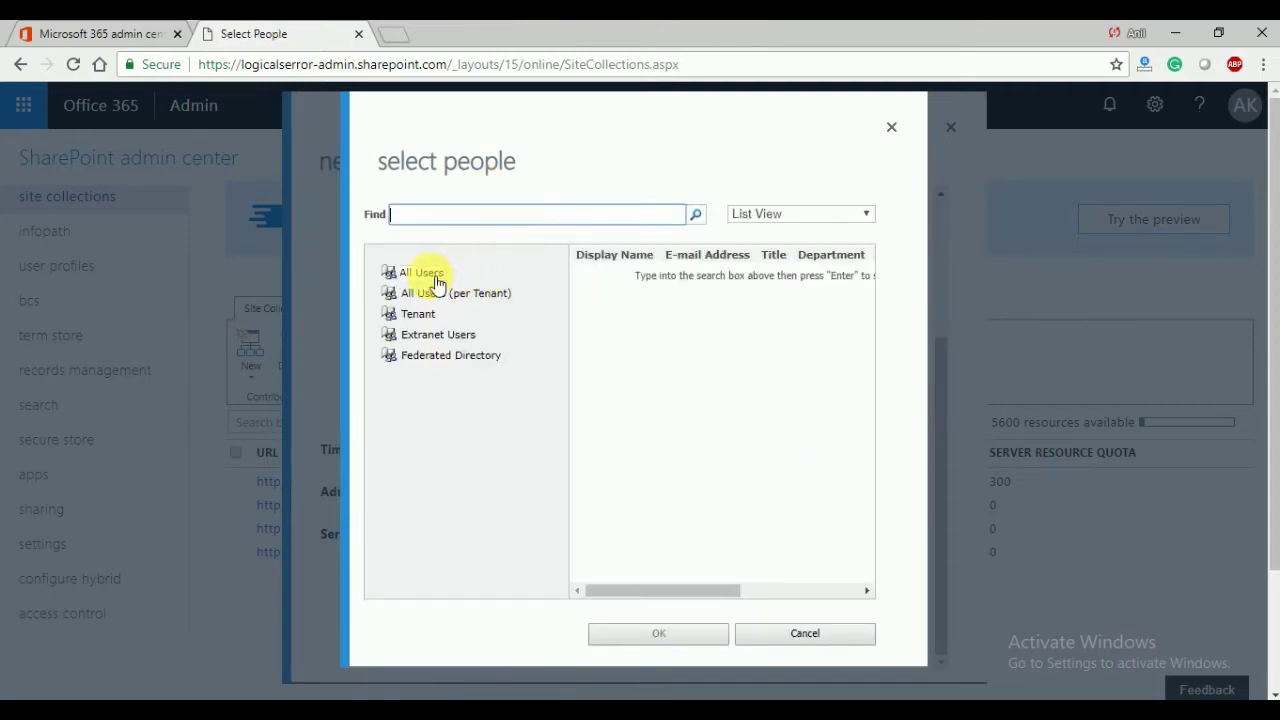
click(434, 279)
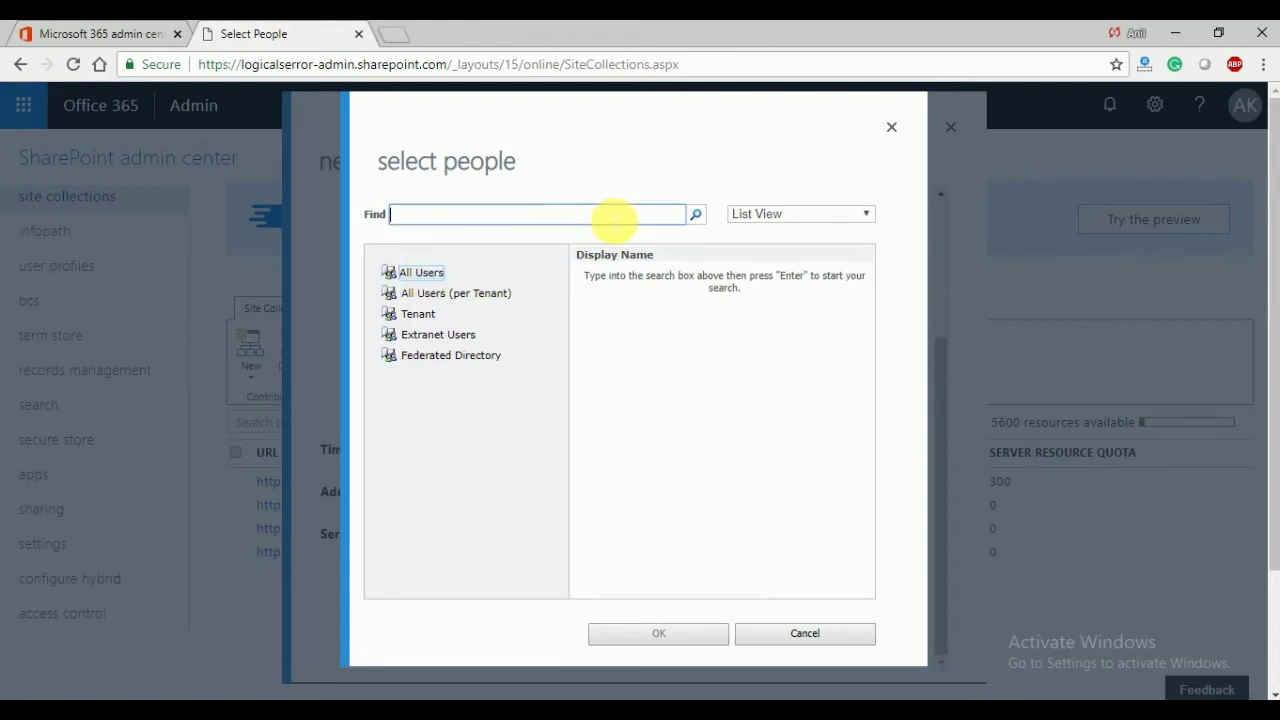
click(613, 219)
text(projectonline)
key(Return)
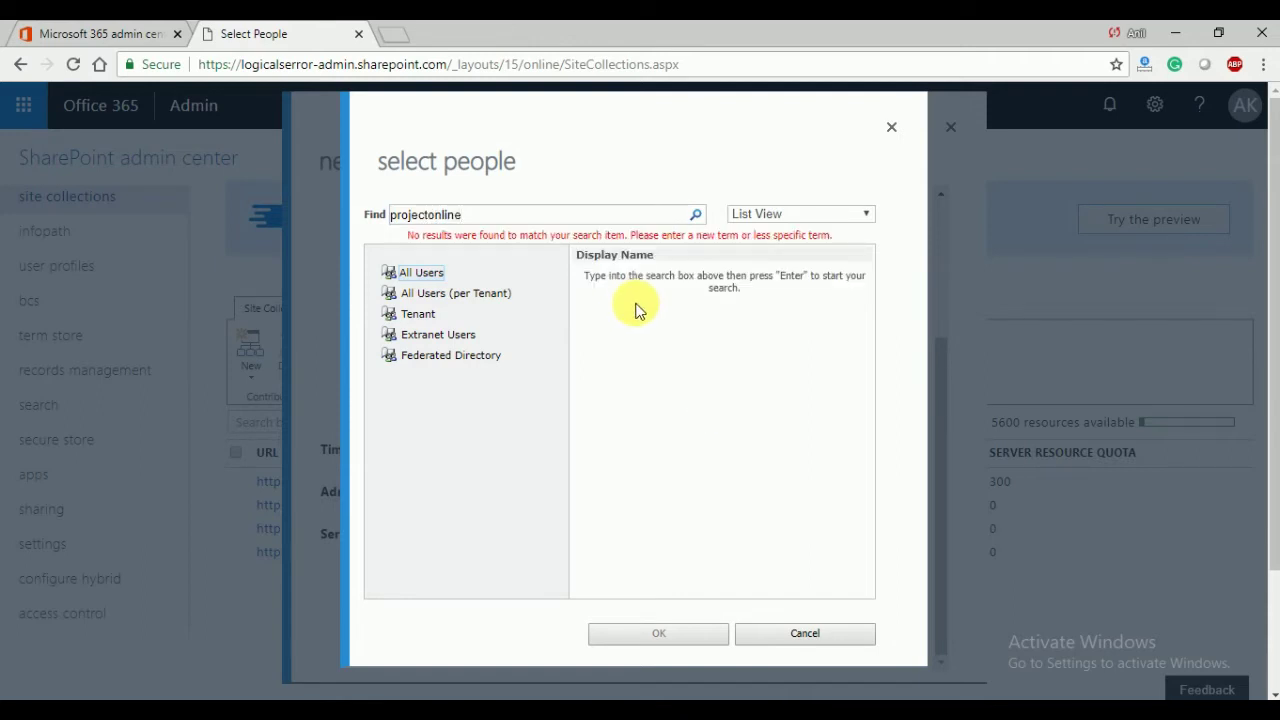
click(891, 128)
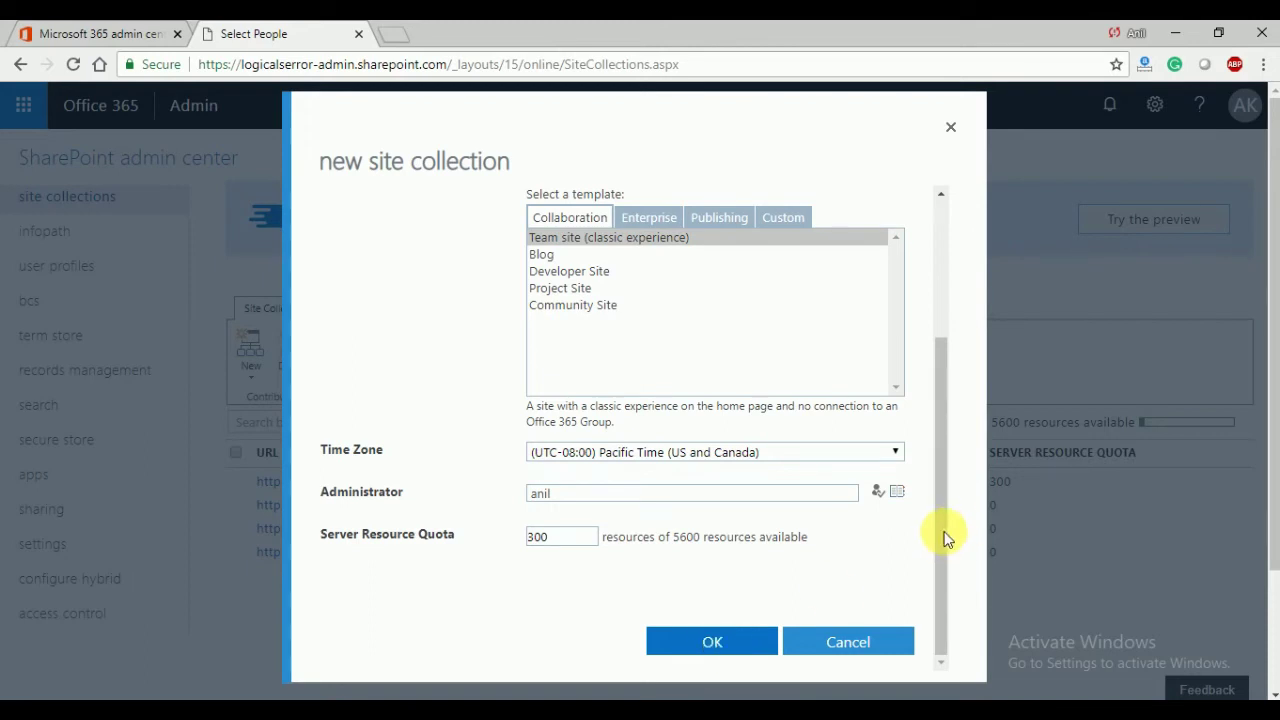
mouse_move(943, 531)
mouse_down()
mouse_move(966, 249)
mouse_move(943, 263)
mouse_move(948, 466)
mouse_move(932, 511)
mouse_up()
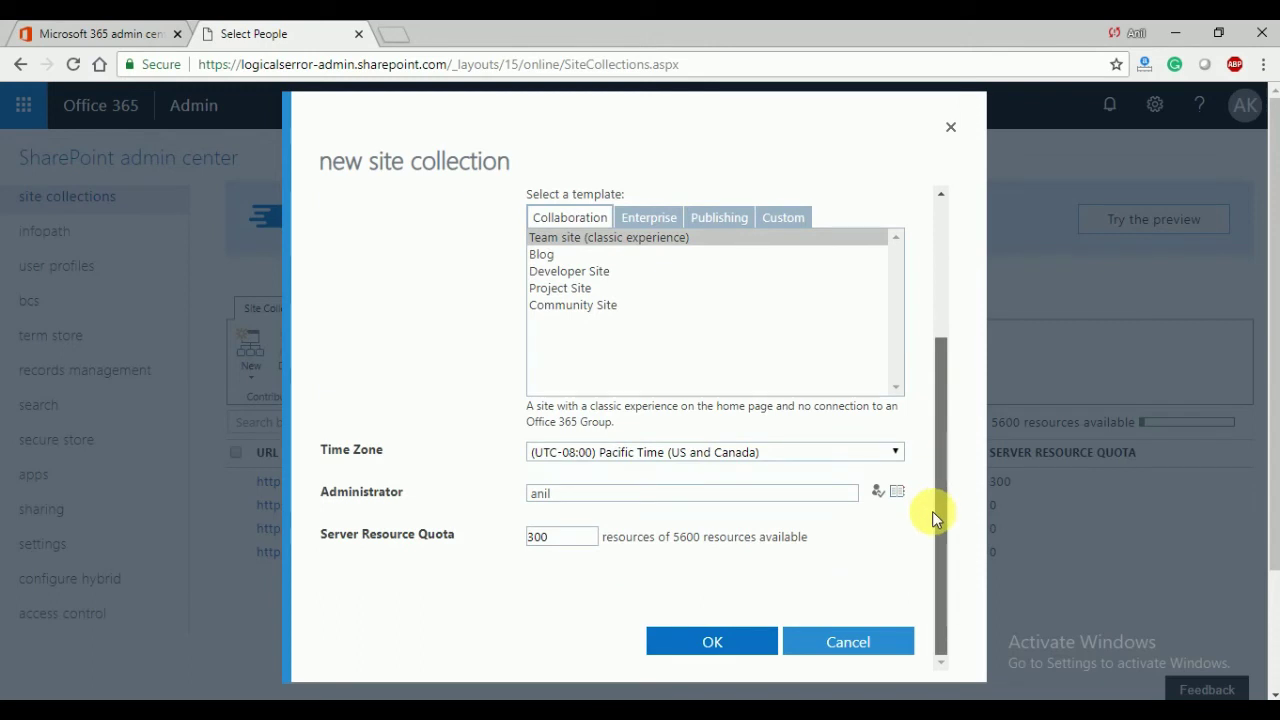
- Submit the new site collection form, then open and close the My accounts panel
key(Return)
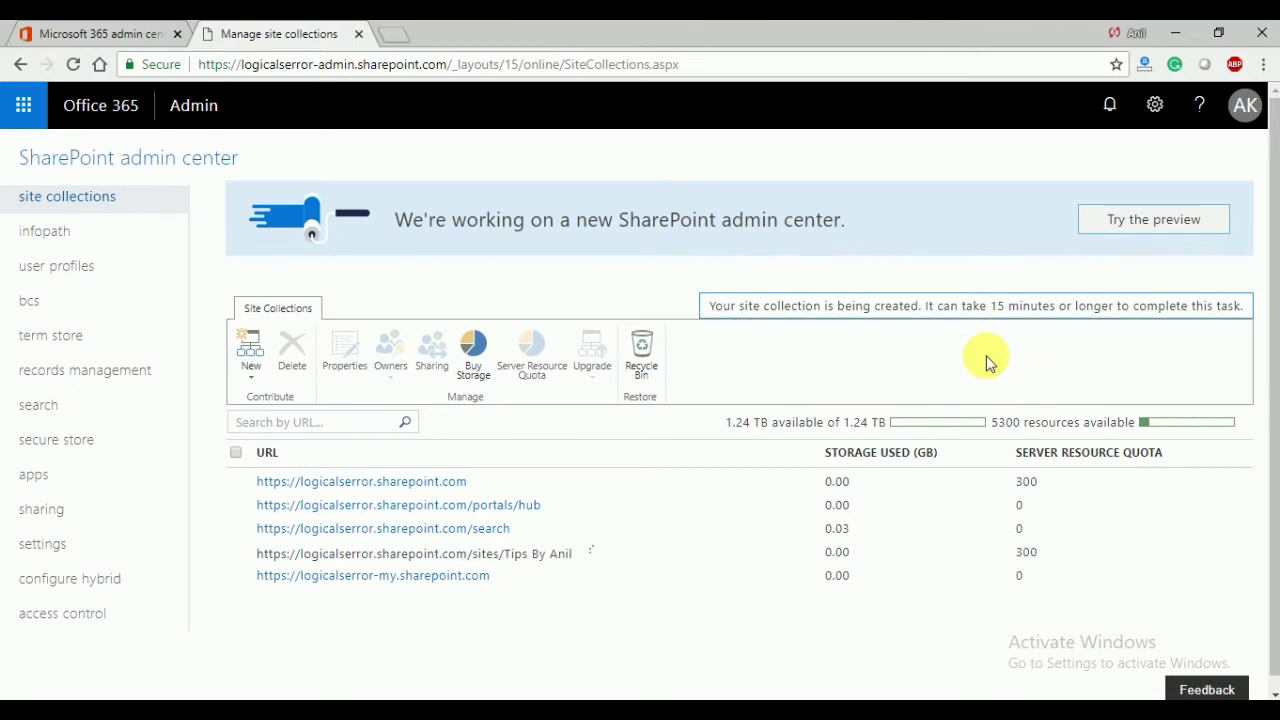
click(1246, 106)
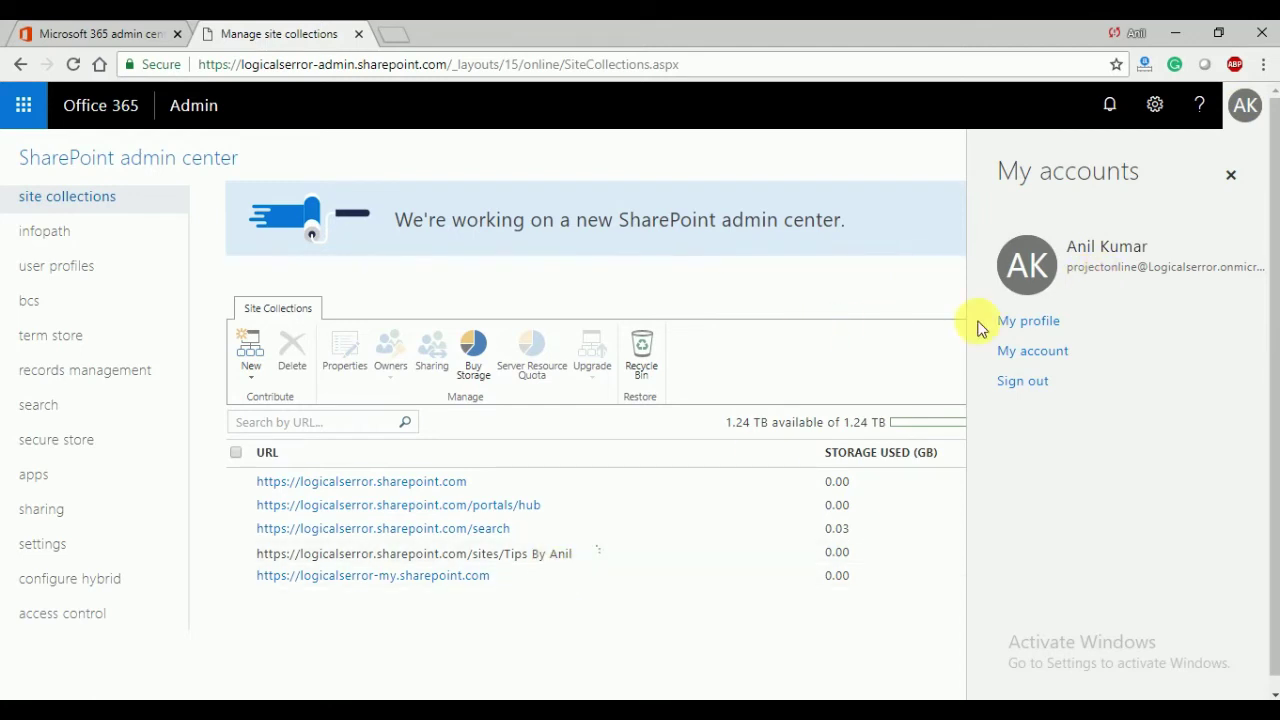
click(1232, 177)
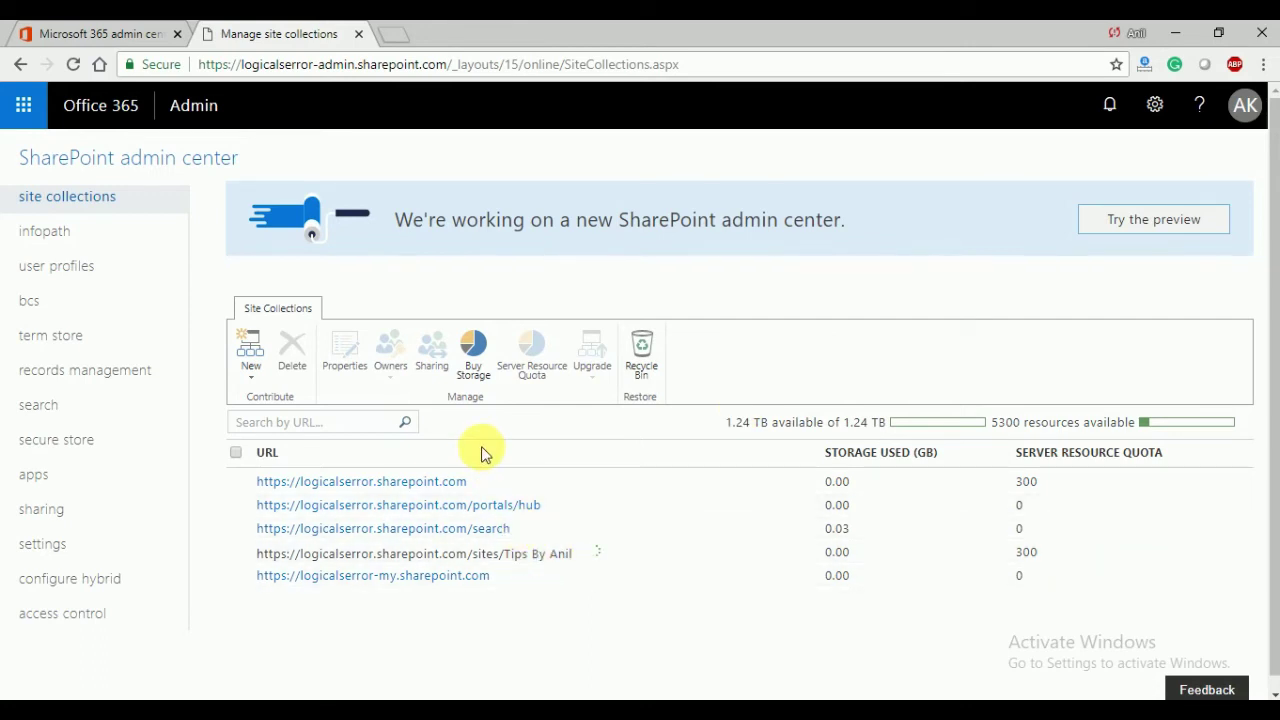
click(251, 383)
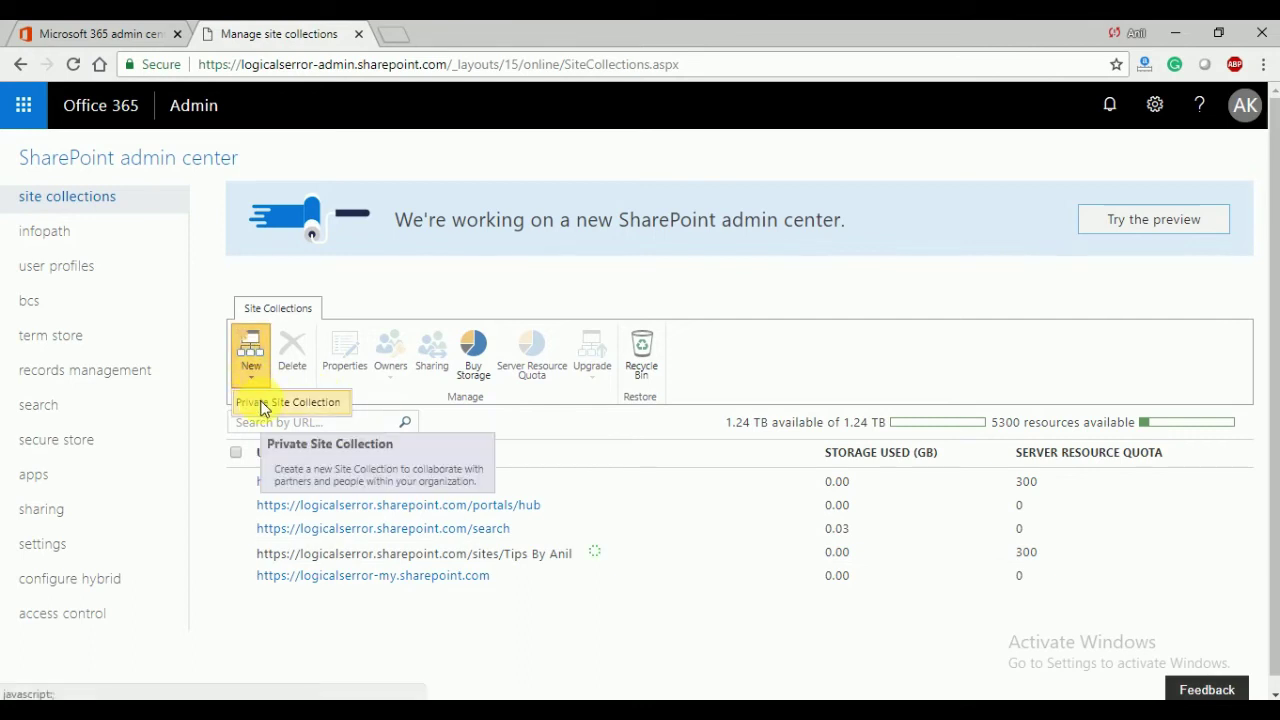
click(264, 404)
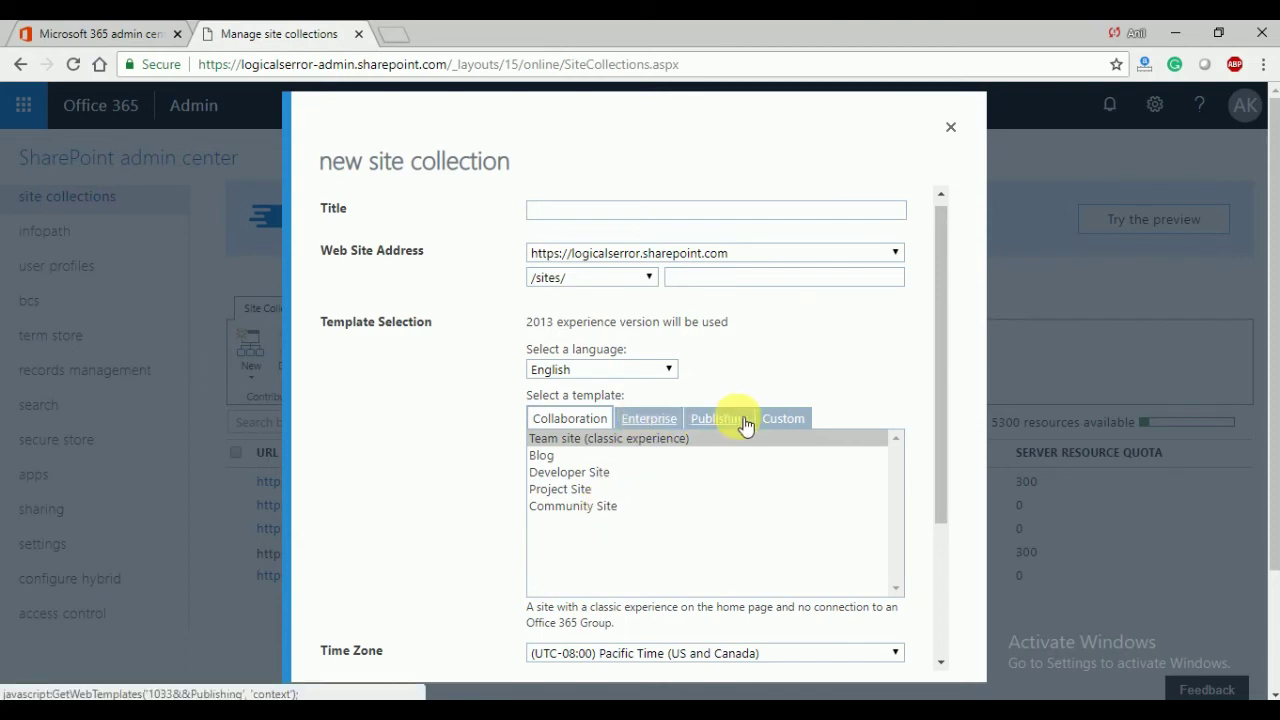
click(792, 424)
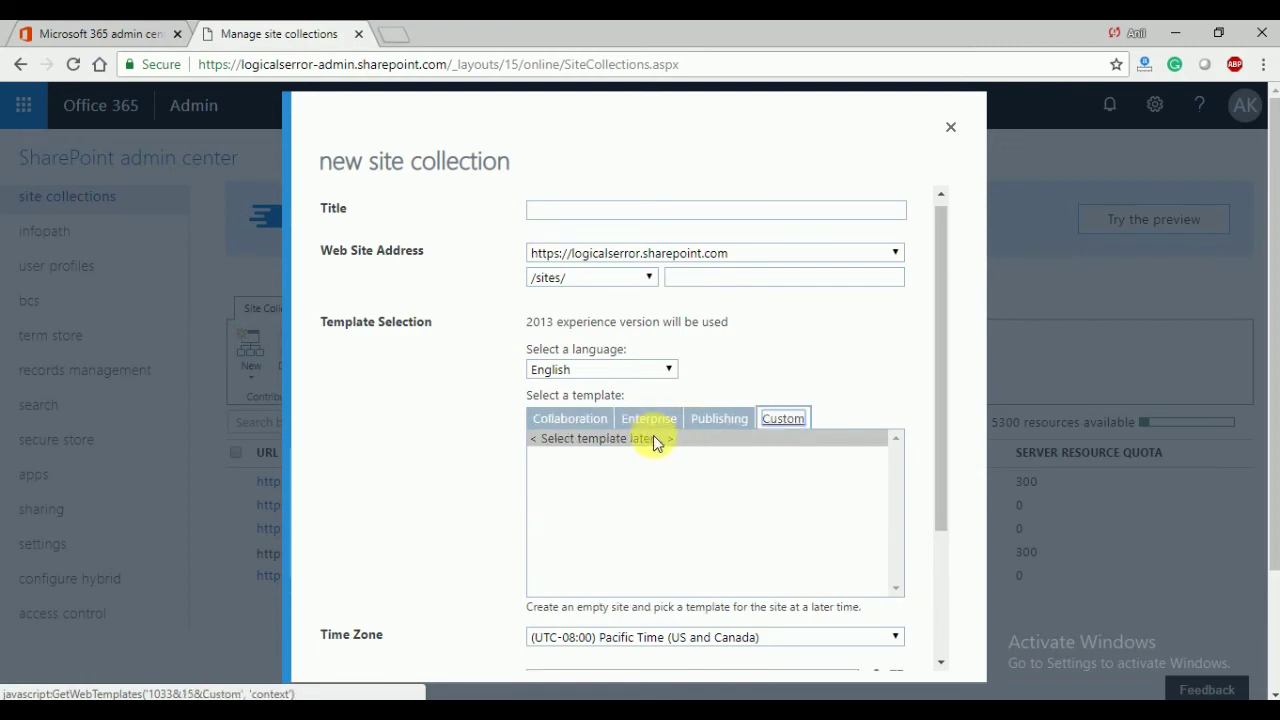
click(718, 421)
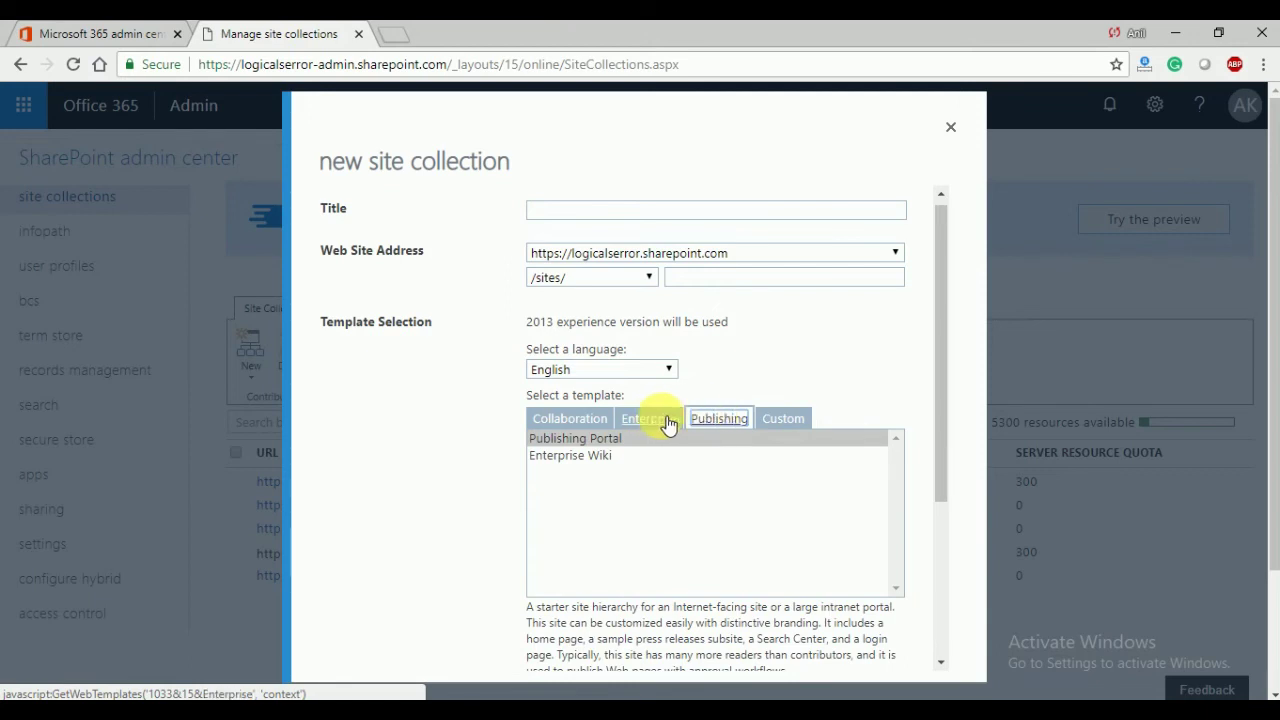
click(584, 422)
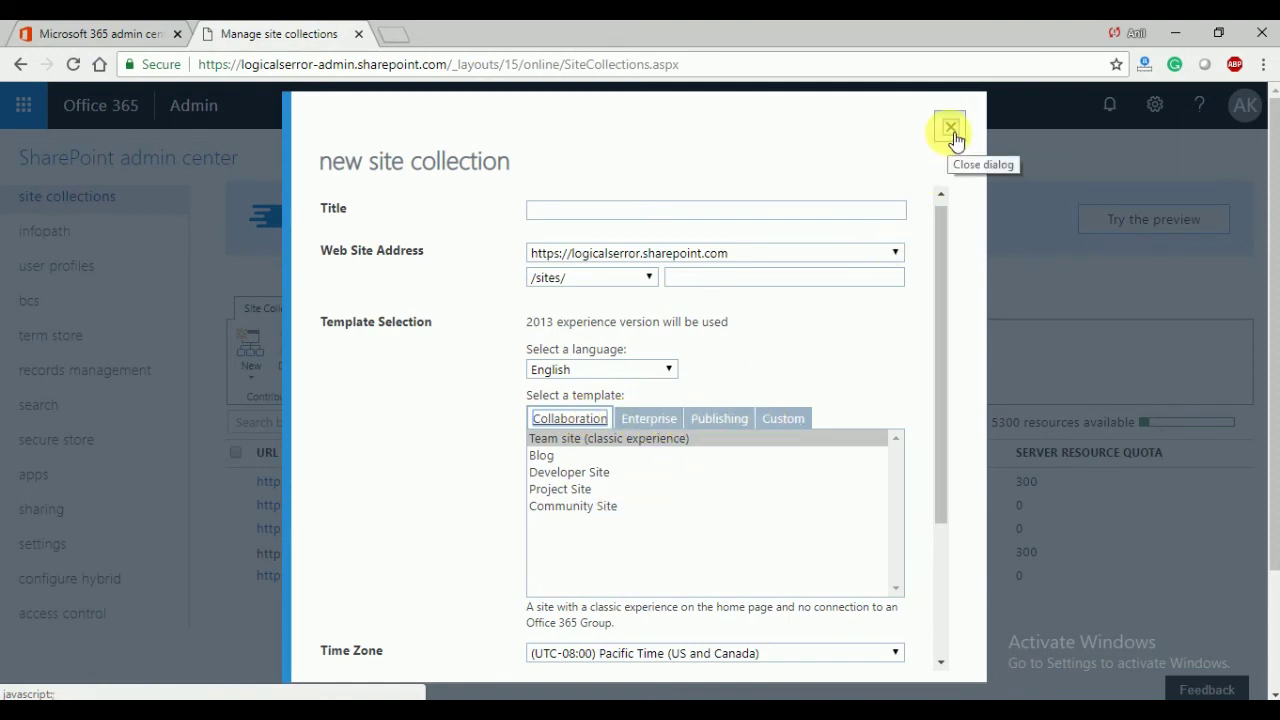
click(952, 129)
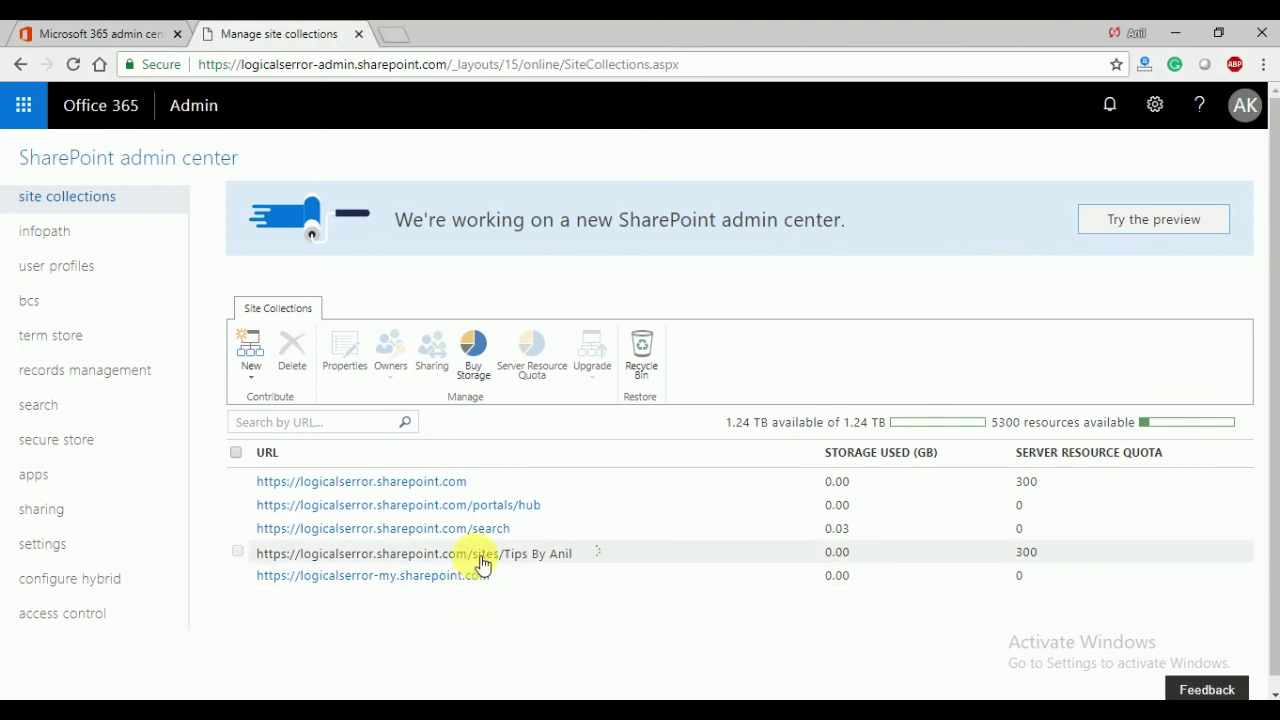
- Open the properties of the new /sites/ site collection from the list
click(430, 490)
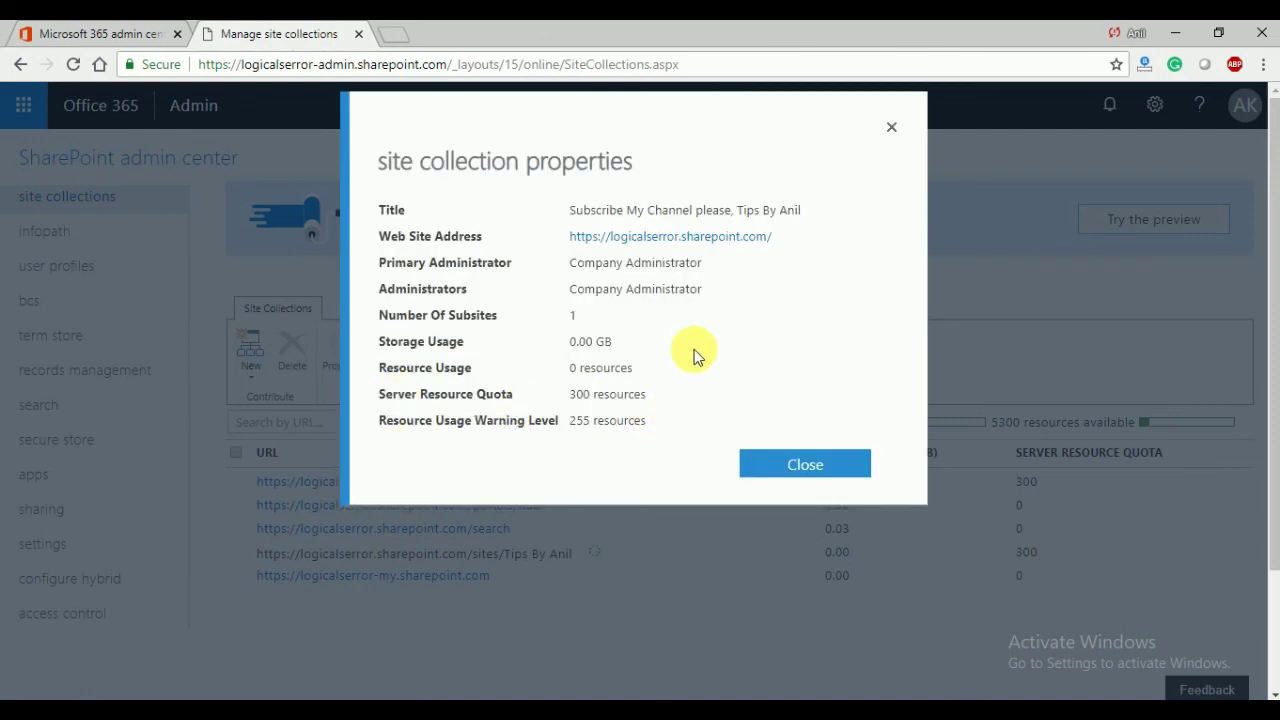
- Open the new site's Web Site Address link in a new browser tab
click(698, 242)
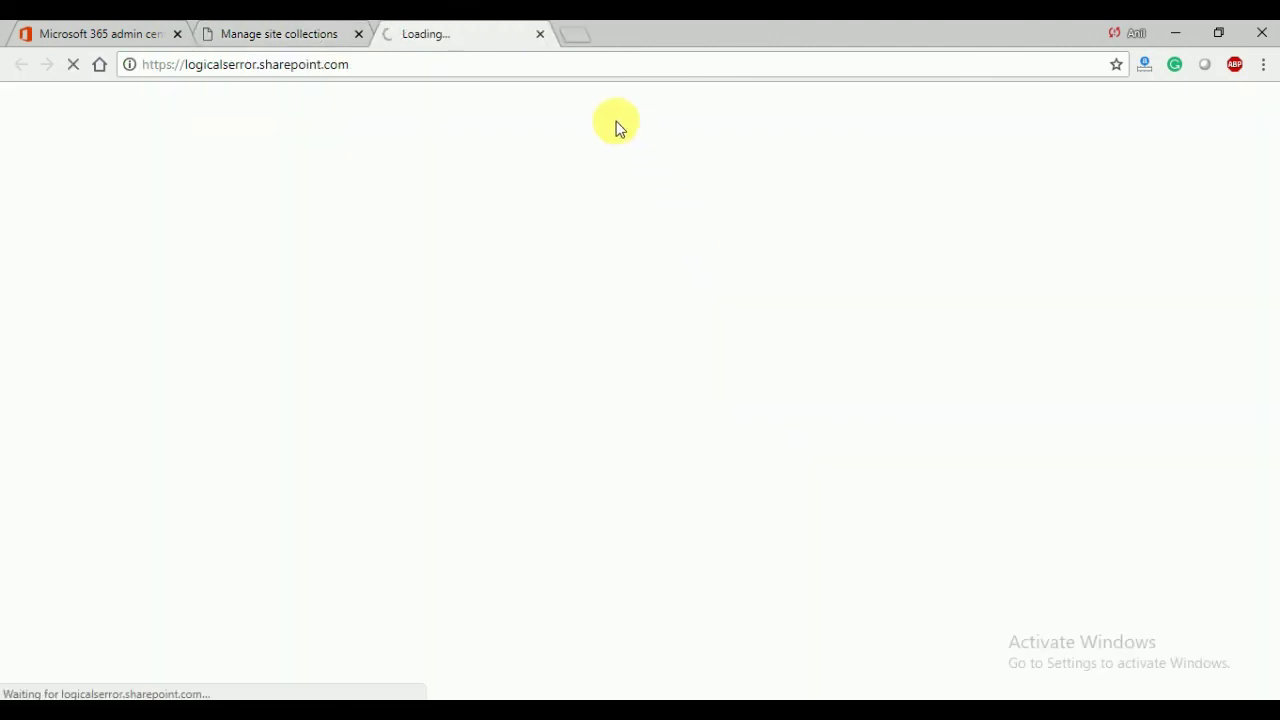